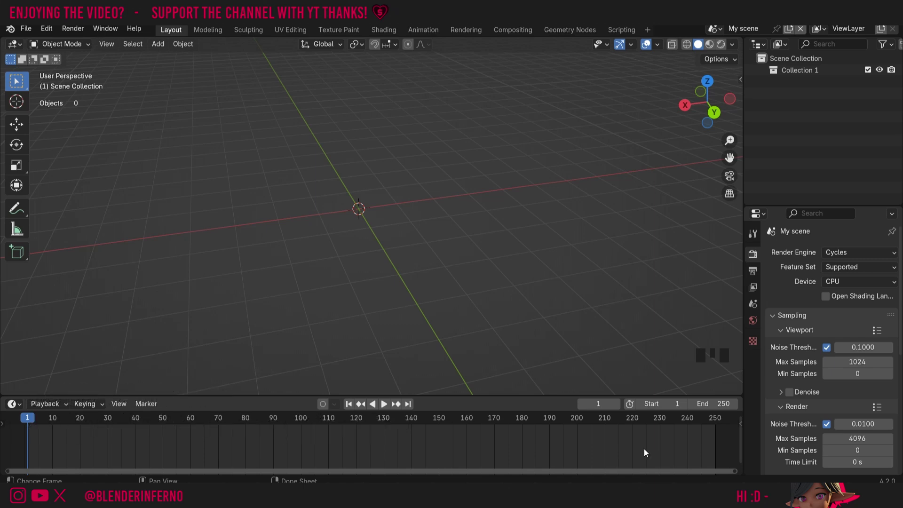
Add a cylinder mesh to the empty scene
left_click(371, 150)
key("shift+a")
mouse_move(368, 163)
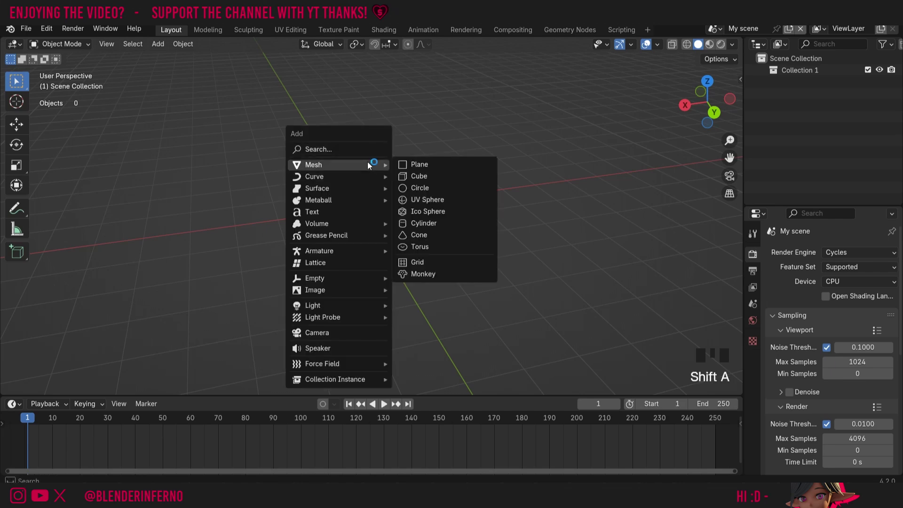
left_click(415, 223)
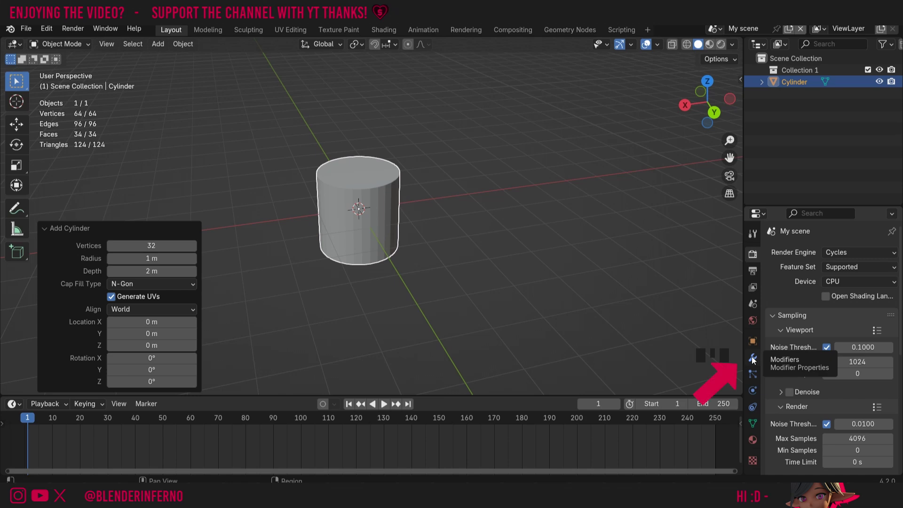
Give the cylinder a Subdivision Surface modifier (Catmull-Clark, viewport 1, render 2)
left_click(752, 359)
left_click(811, 256)
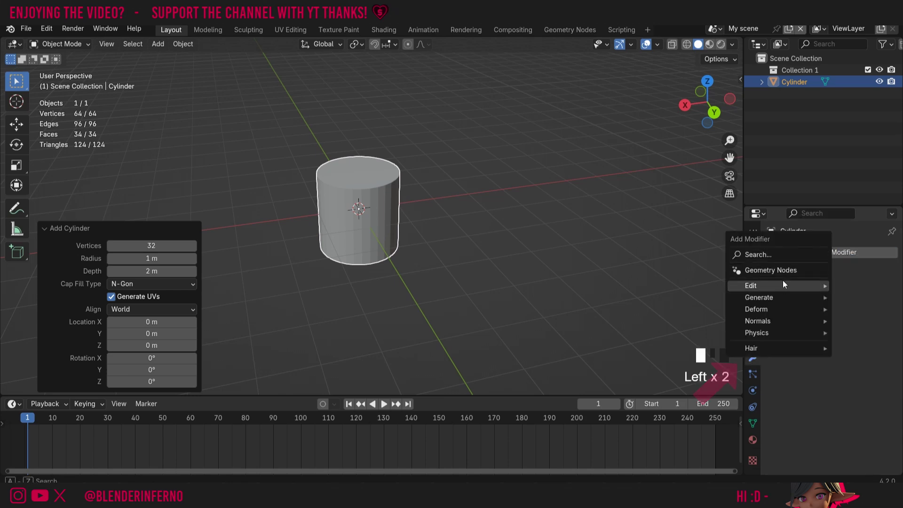
mouse_move(776, 295)
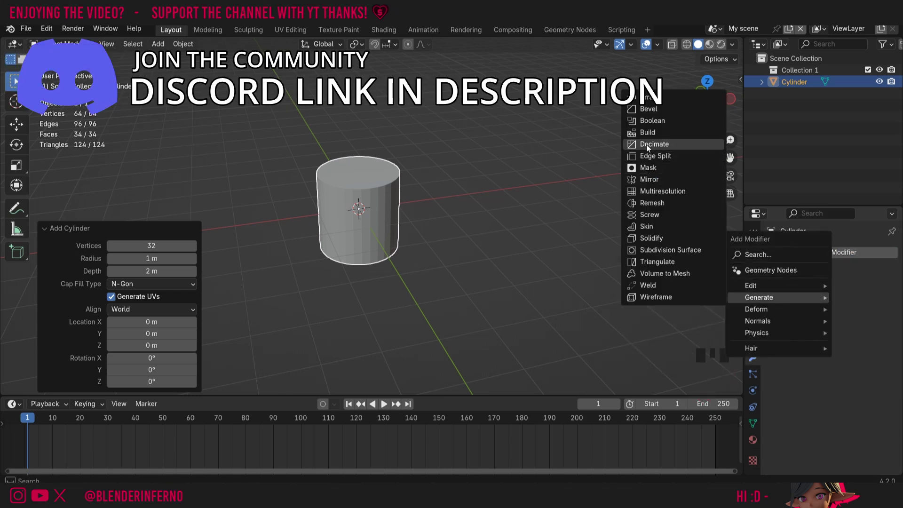
left_click(648, 250)
scroll(418, 198, "up", 3)
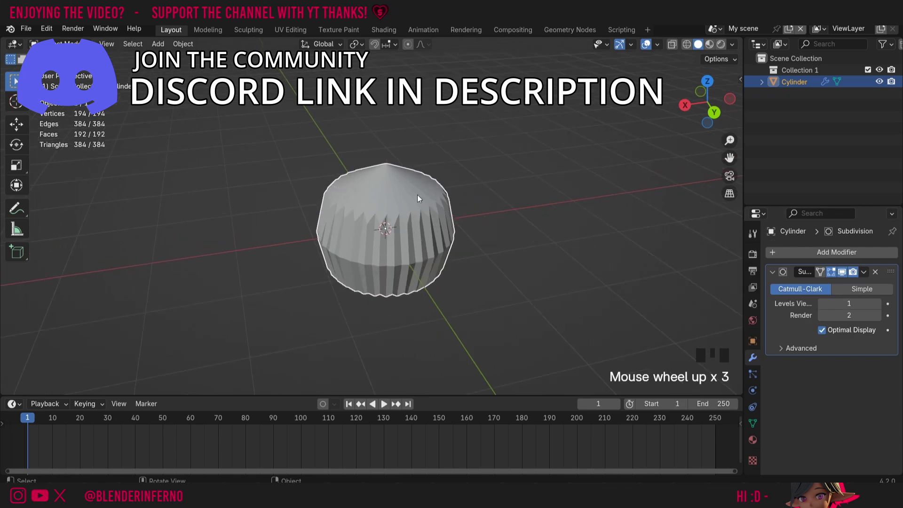
middle_click_drag(380, 209, 562, 120)
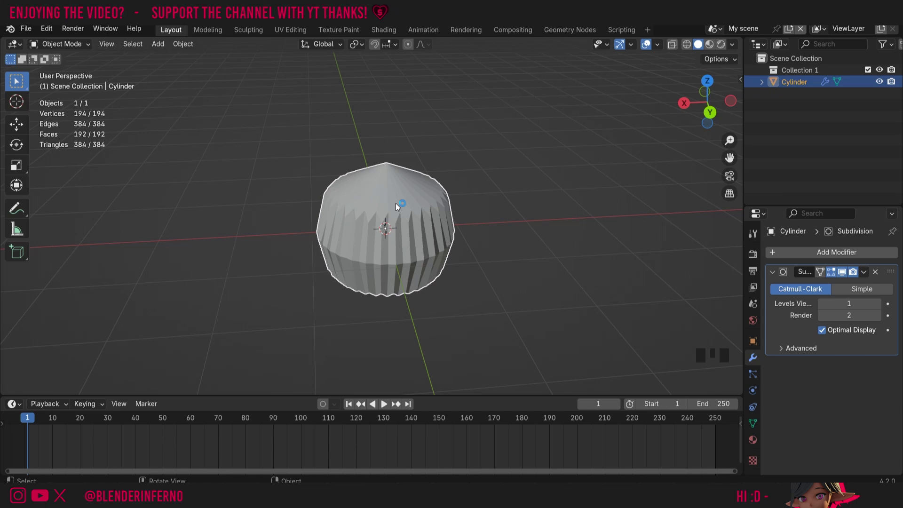
Add a 30° Edge Split modifier and move it first, above Subdivision Surface
left_click(812, 255)
mouse_move(795, 253)
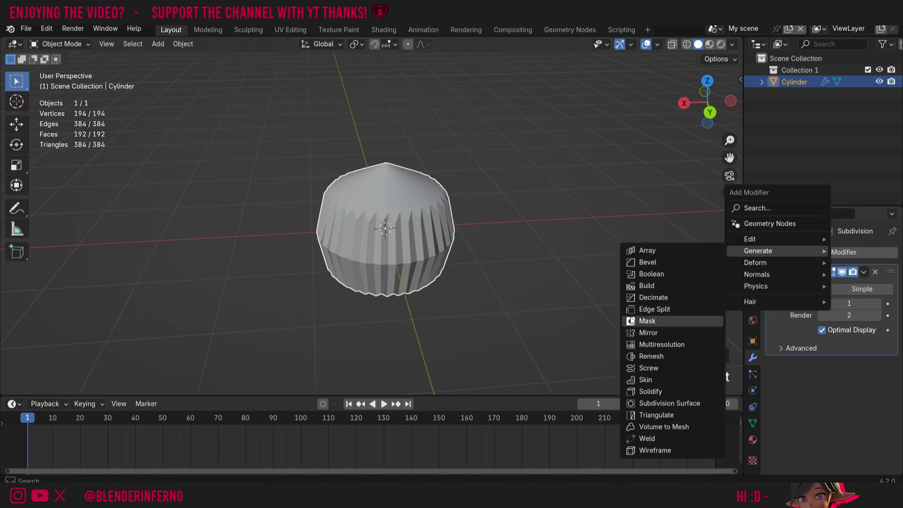
left_click(658, 309)
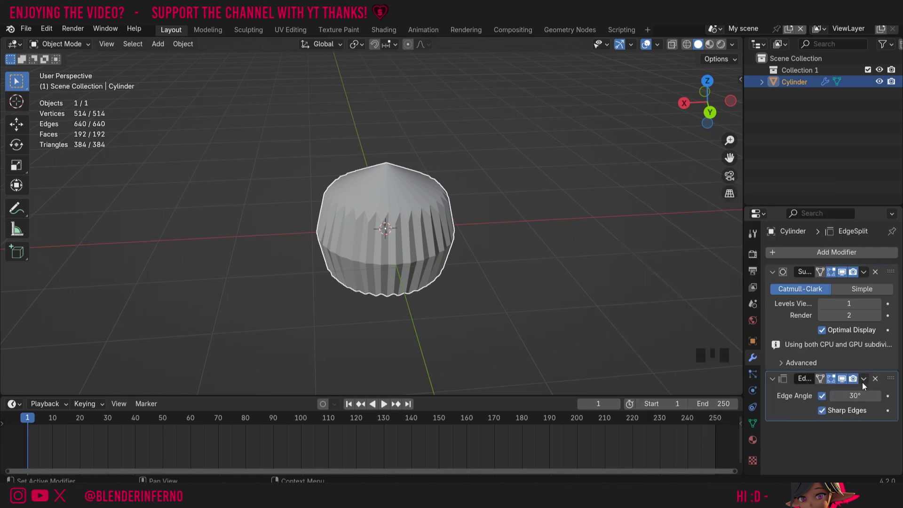
left_click(864, 380)
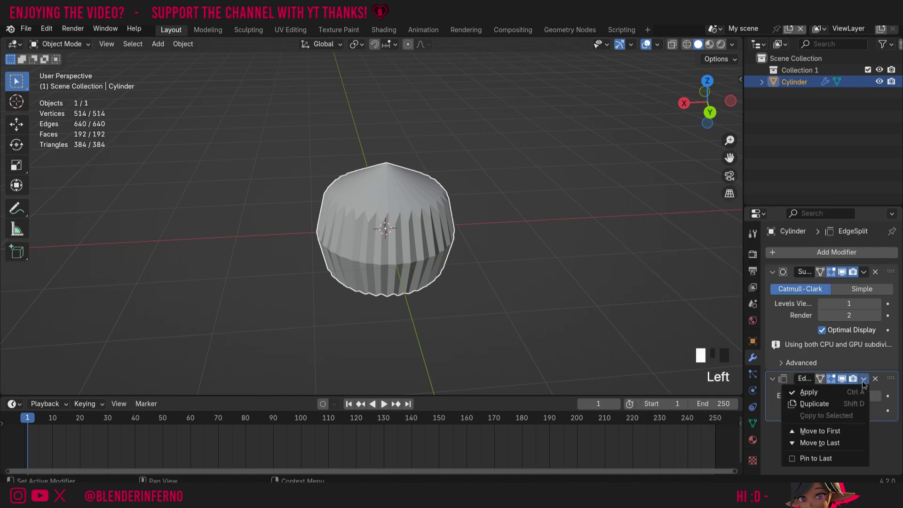
left_click(830, 430)
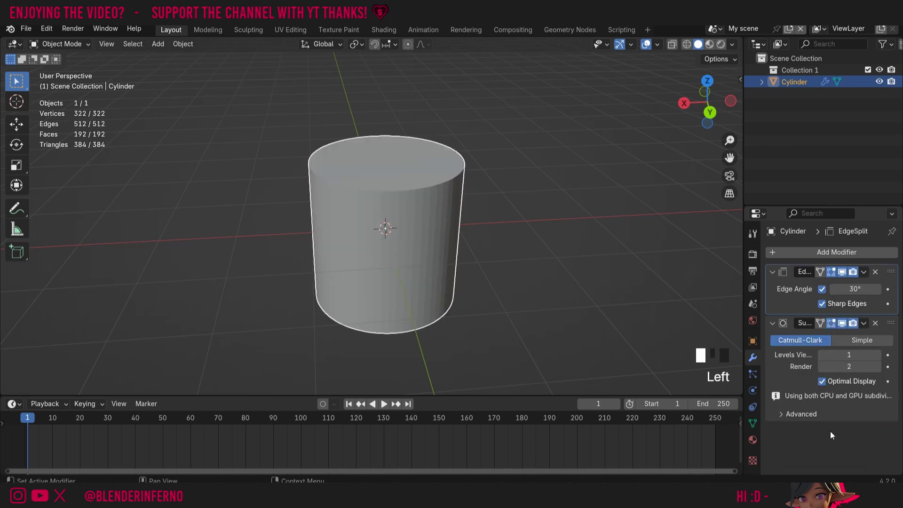
left_click_drag(705, 103, 583, 126)
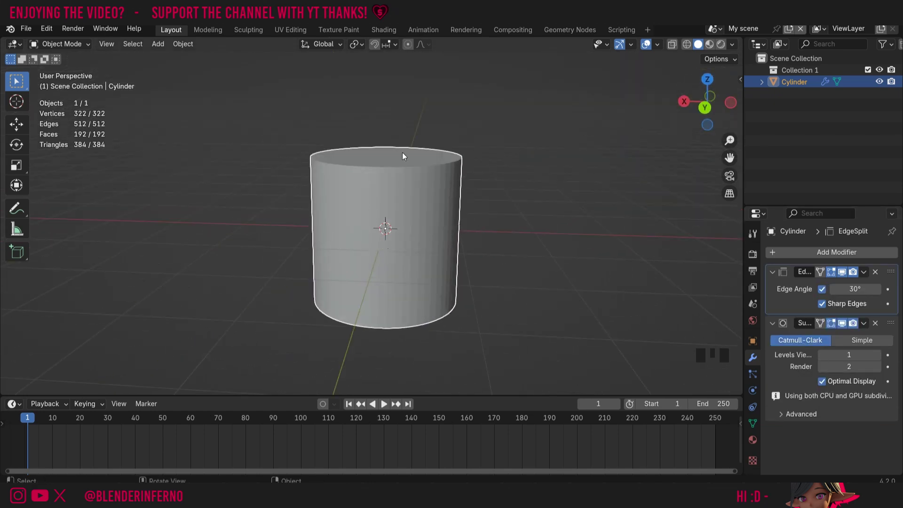
left_click_drag(729, 140, 489, 195)
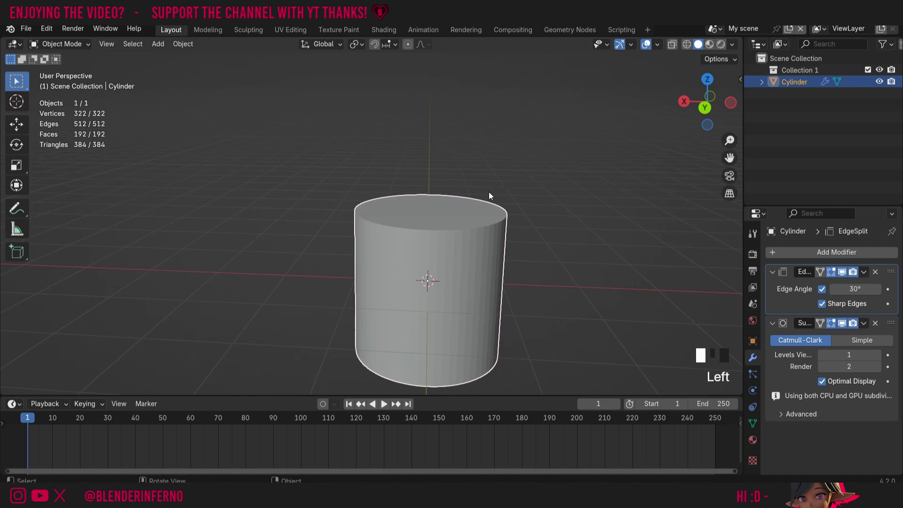
Inset the cylinder's top face 0.4274 m and extrude it up 1.7289 m
key("Tab")
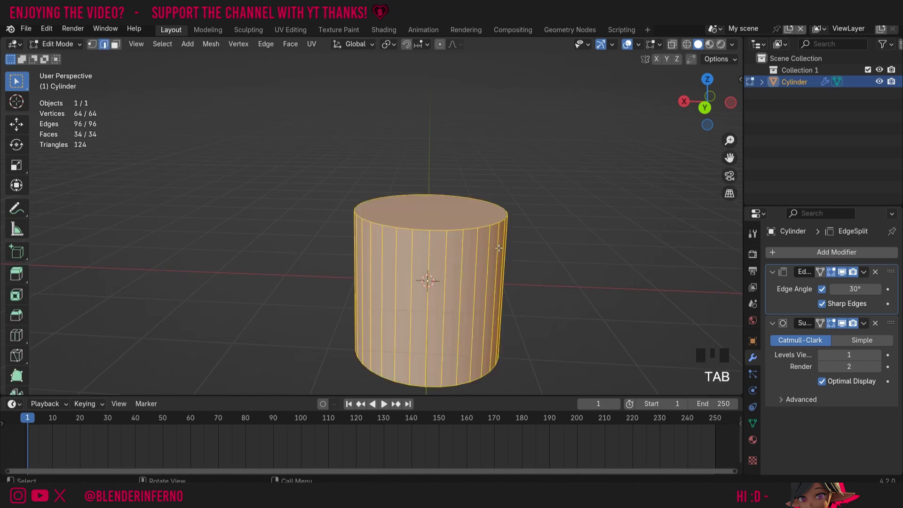
left_click(442, 212)
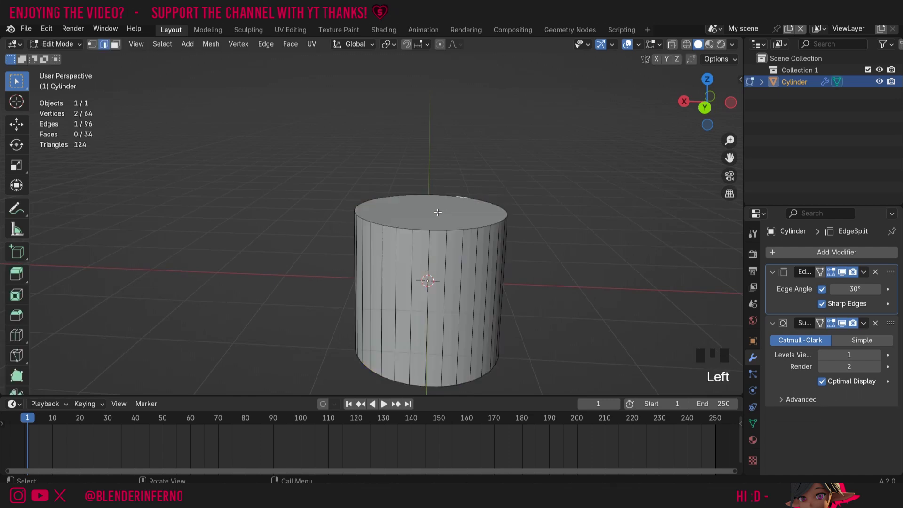
key("3")
left_click(496, 218)
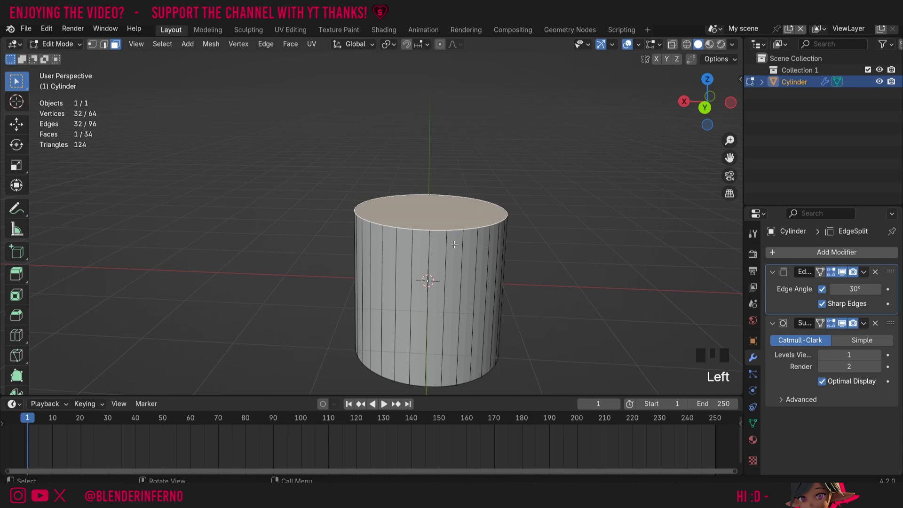
key("i")
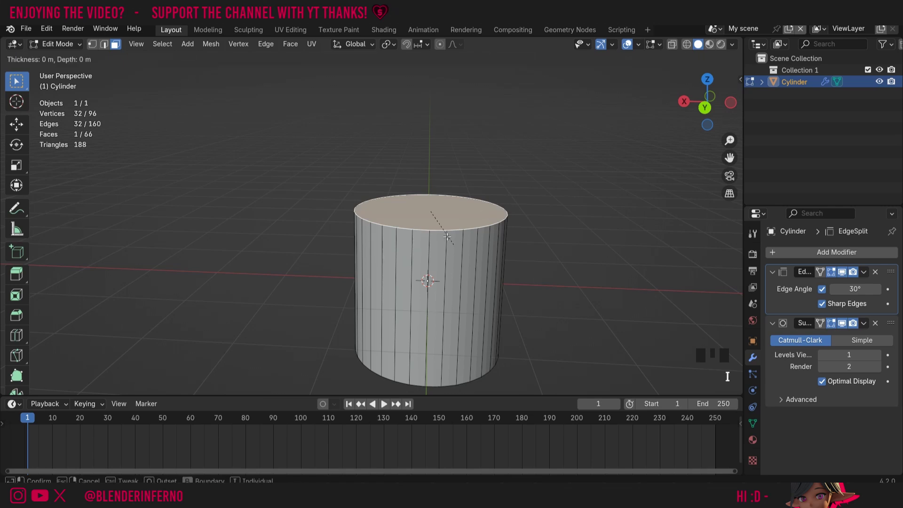
left_click(445, 238)
key("e")
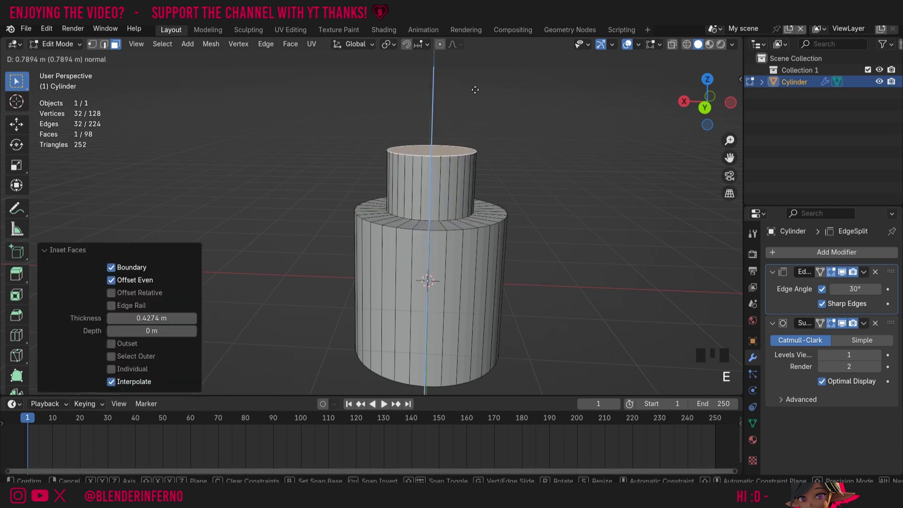
left_click(471, 83)
Hide the Edge Split and Subdivision effects in the viewport and view the model level from the front
left_click(842, 272)
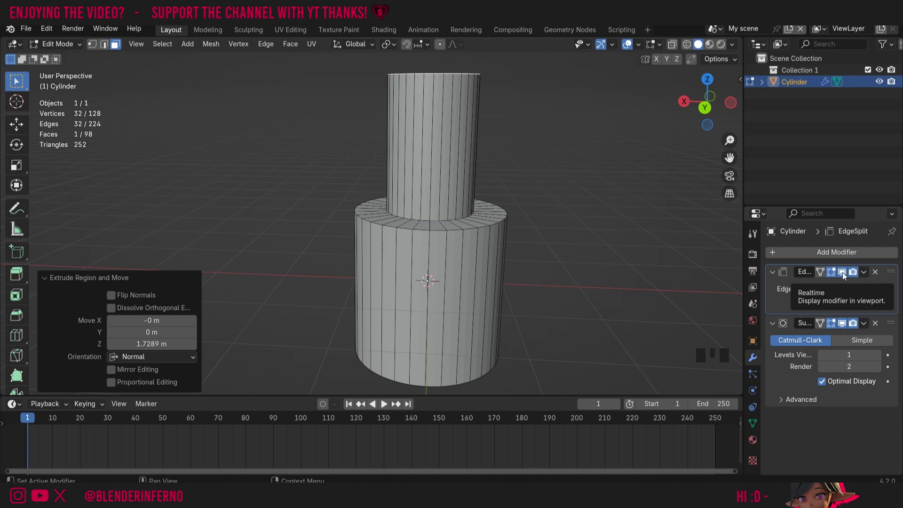
left_click(843, 272)
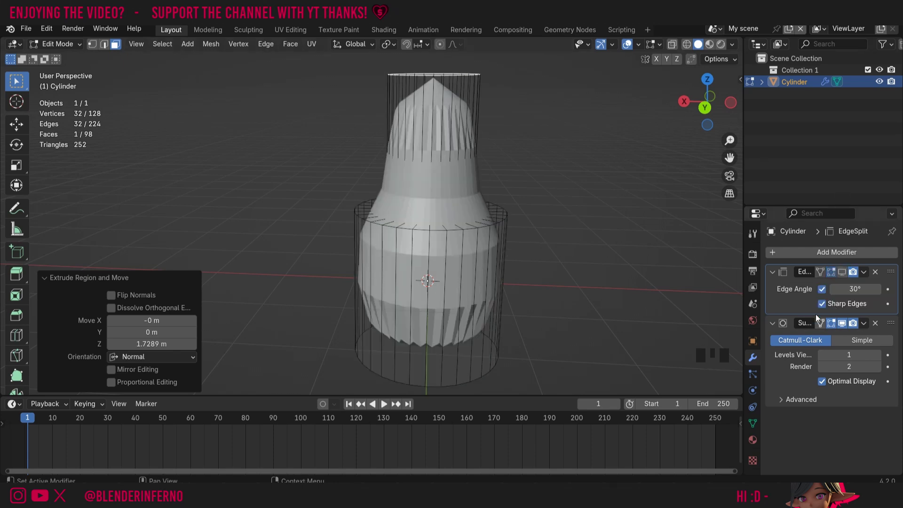
left_click(842, 323)
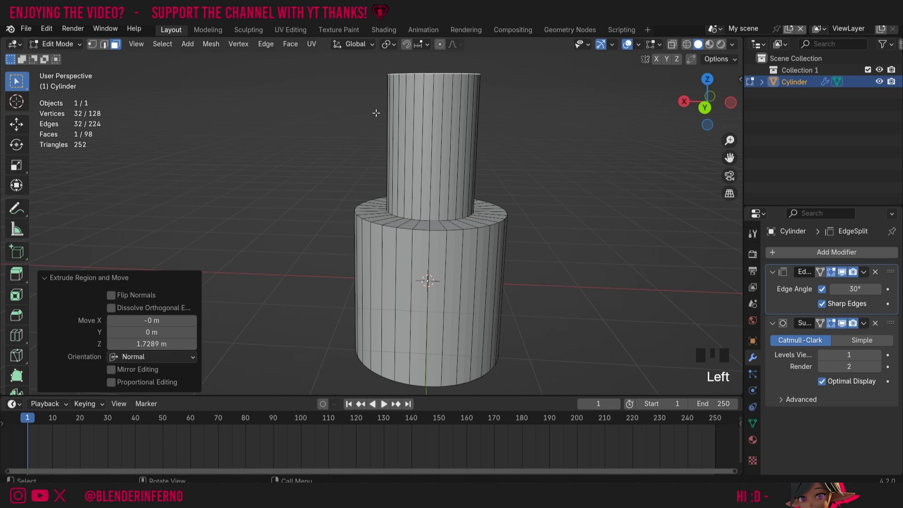
left_click_drag(706, 111, 708, 91)
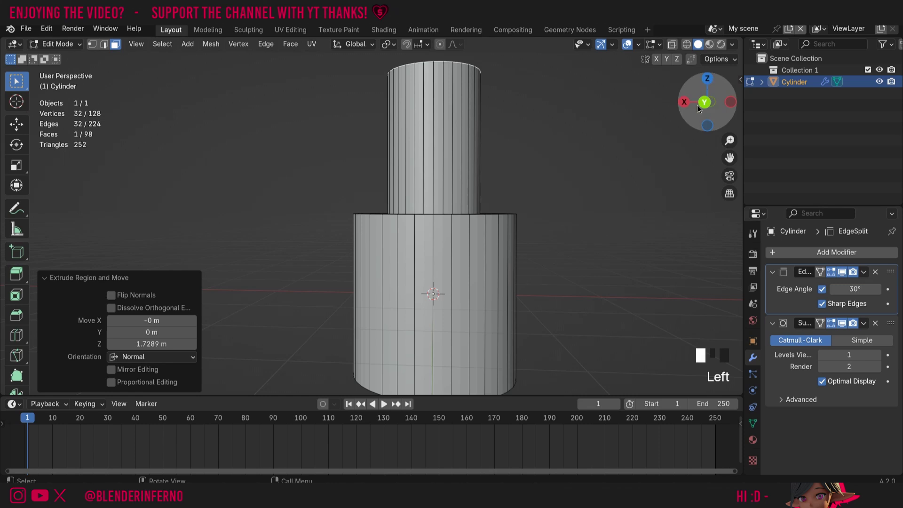
Return to Object Mode, then orbit and zoom in on the narrow upper column
key("Tab")
left_click_drag(697, 105, 692, 125)
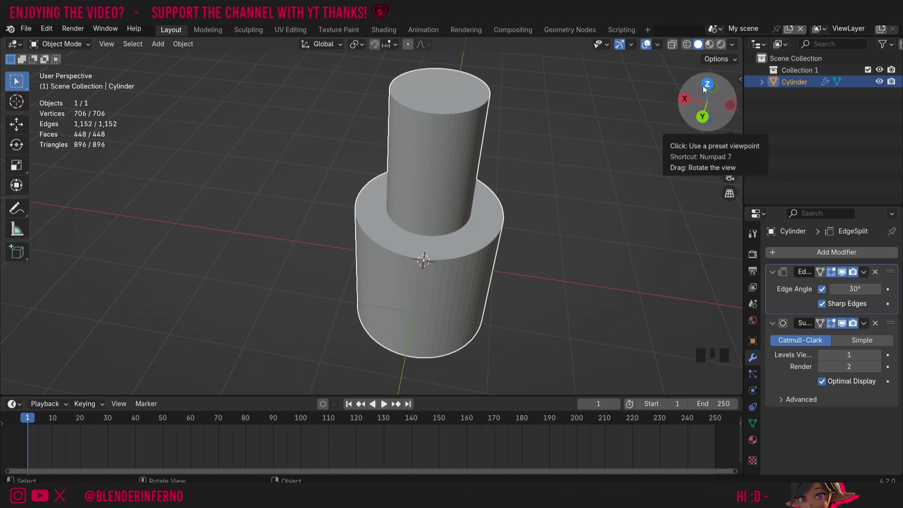
left_click_drag(704, 89, 682, 96)
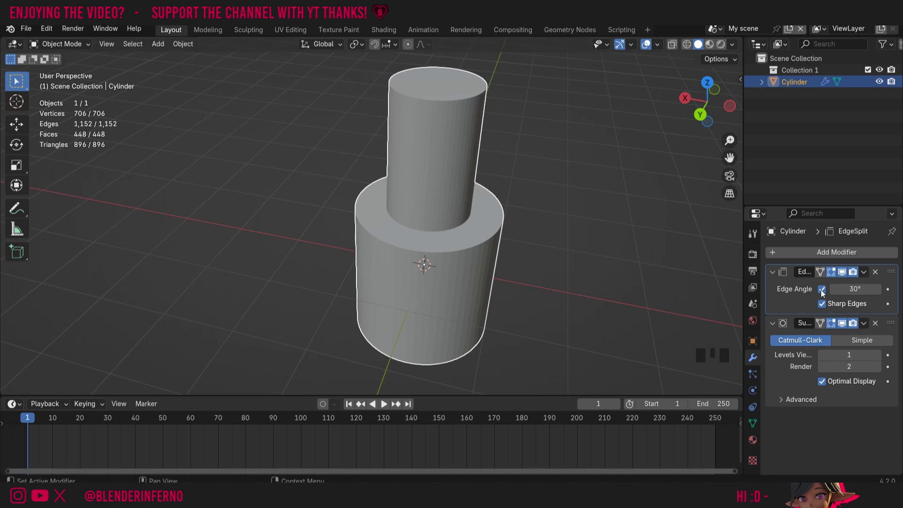
scroll(470, 95, "up", 8)
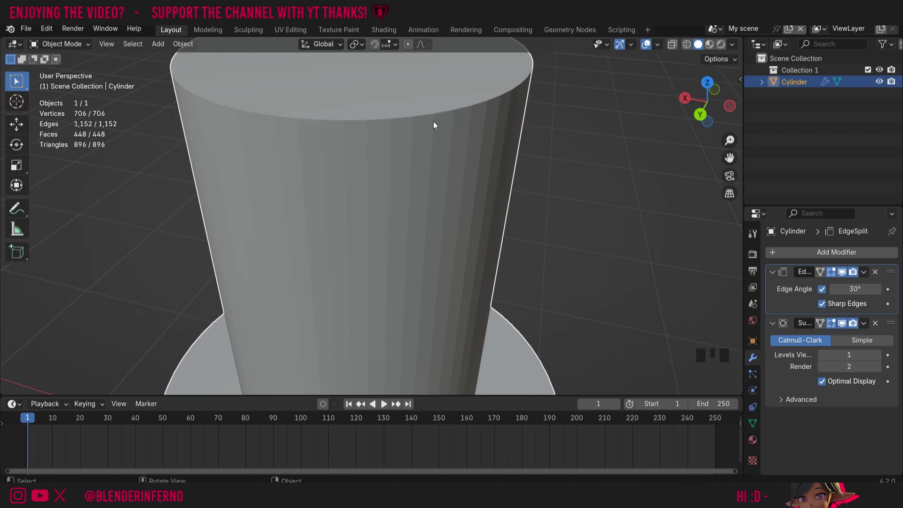
key("shift+space")
Annotate the column's top rim, then try 90° and 89° as the EdgeSplit edge angle
key("d")
mouse_move(444, 100)
left_mouse_down()
mouse_move(442, 127)
mouse_move(459, 134)
left_mouse_up()
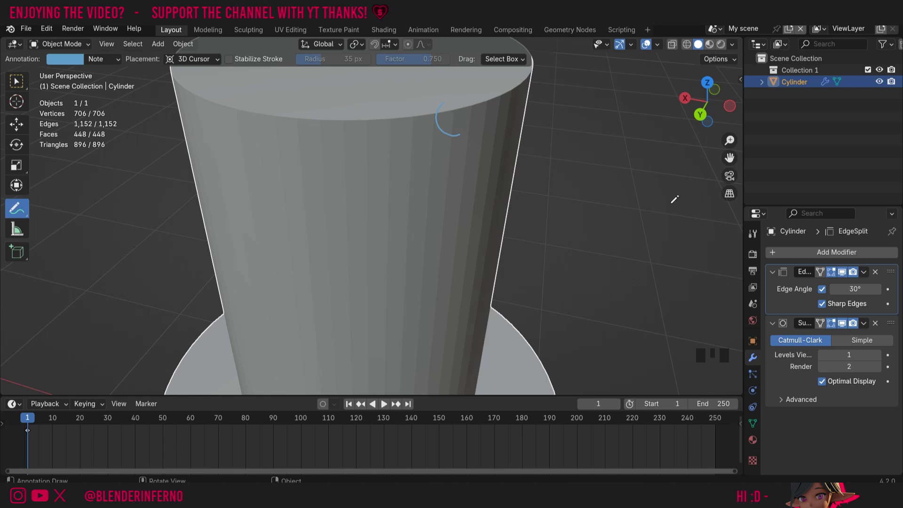
left_click(856, 289)
type("90")
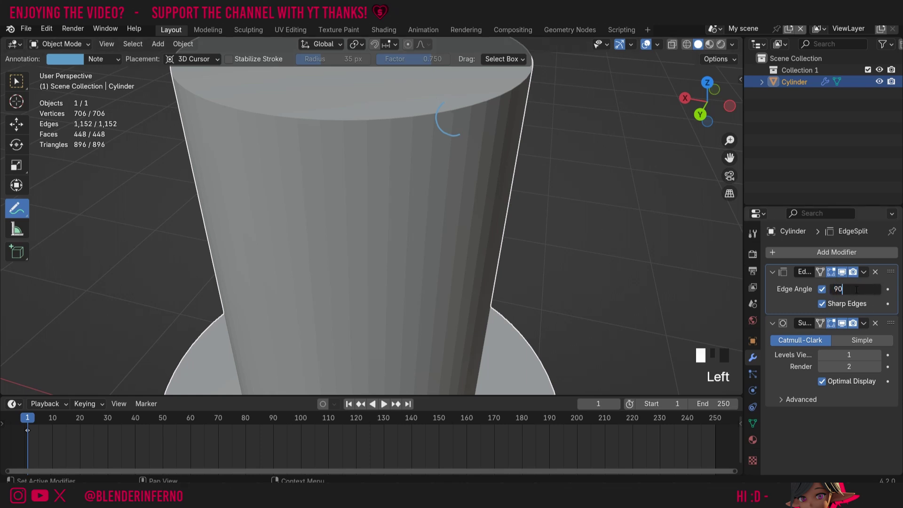
key("Return")
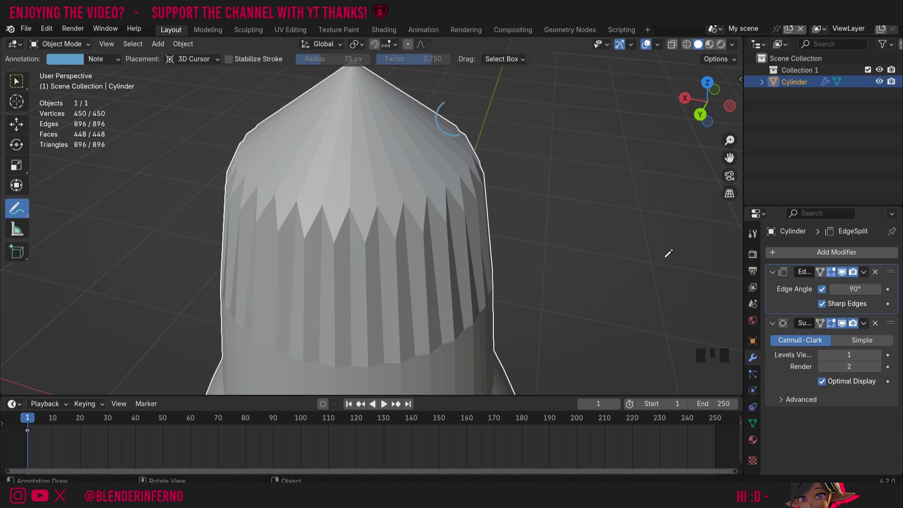
left_click(842, 289)
type("89")
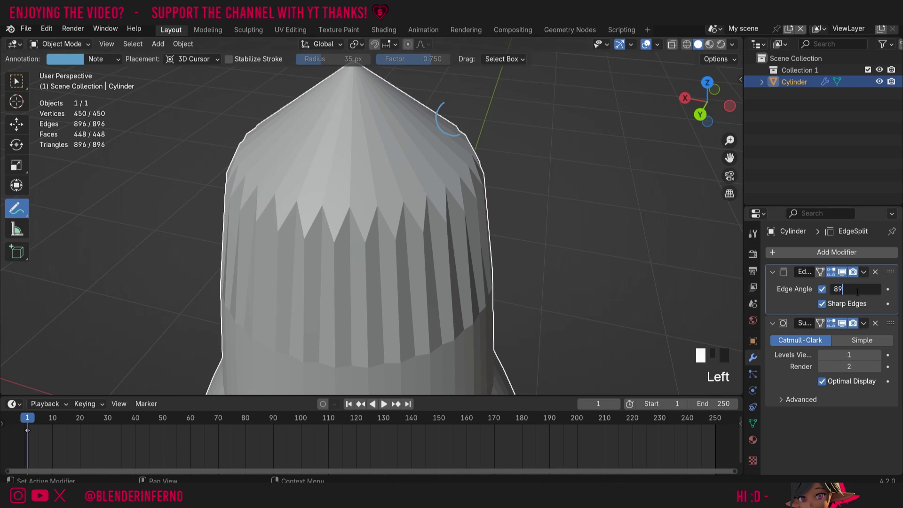
key("Return")
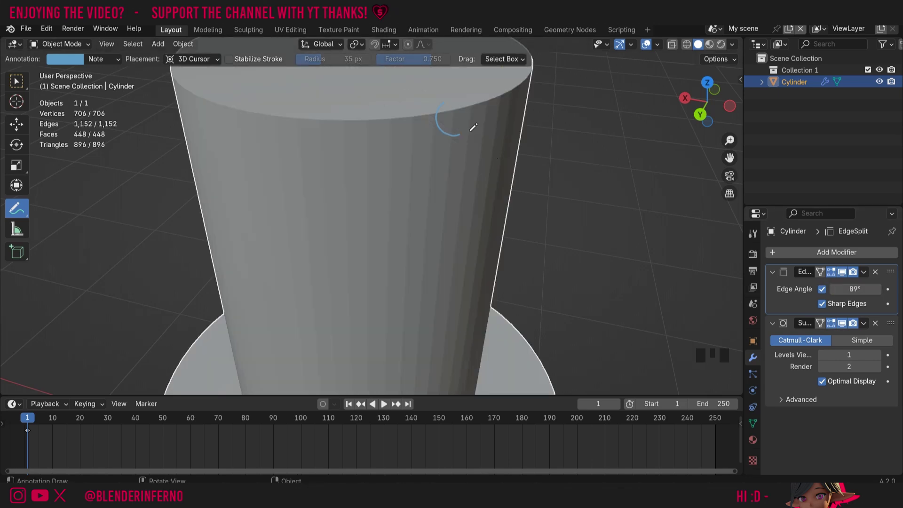
Set the edge angle back to 30° and leave Edge Angle splitting switched off
left_click(844, 288)
type("30")
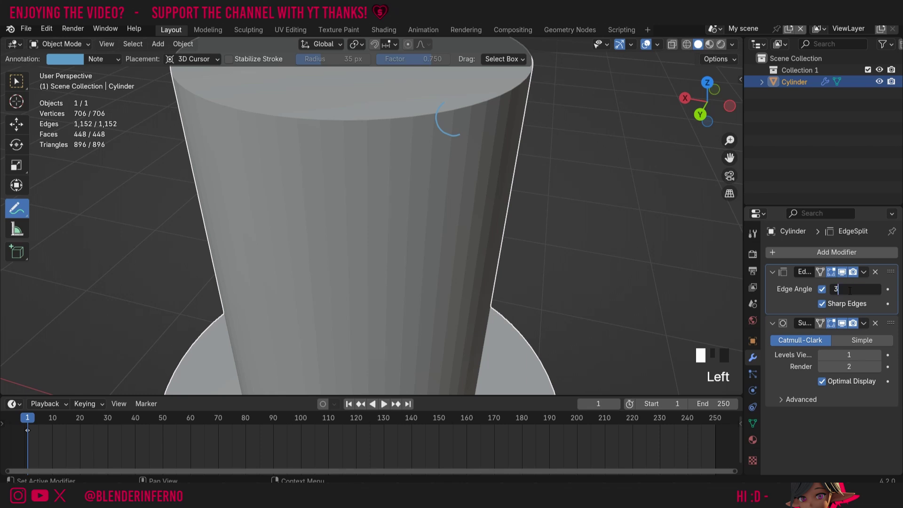
left_click(822, 289)
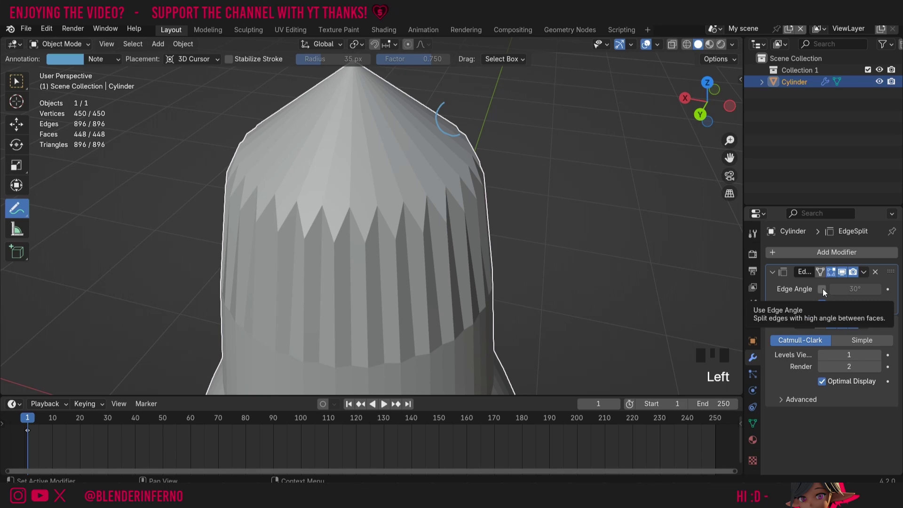
left_click(823, 289)
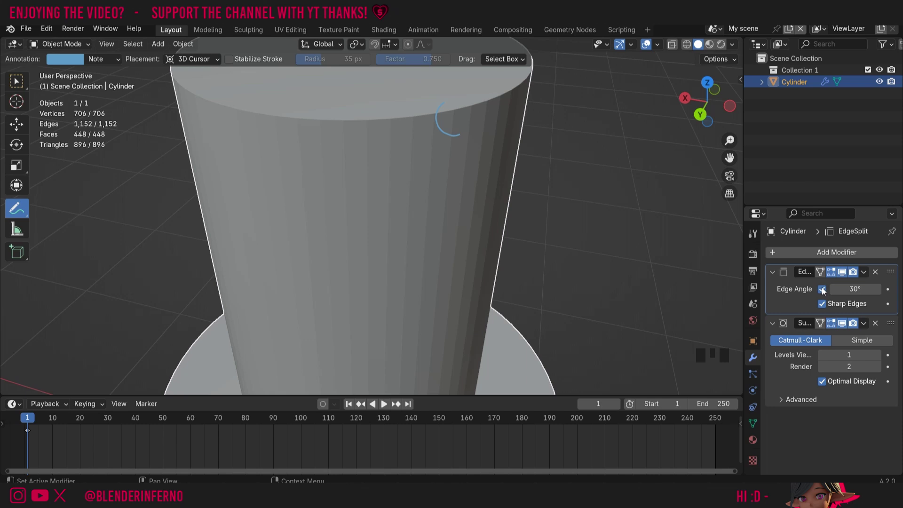
left_click(821, 289)
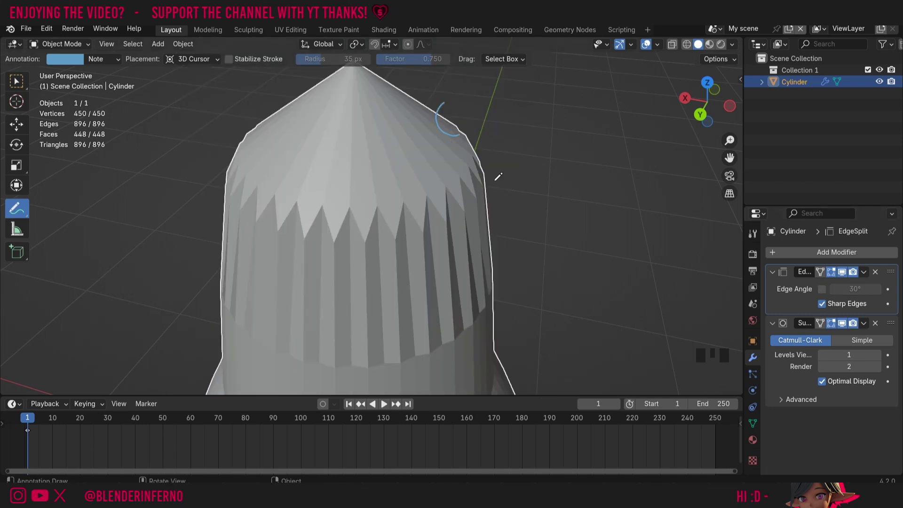
Mark the upper tier's top rim edge loop as sharp
key("Tab")
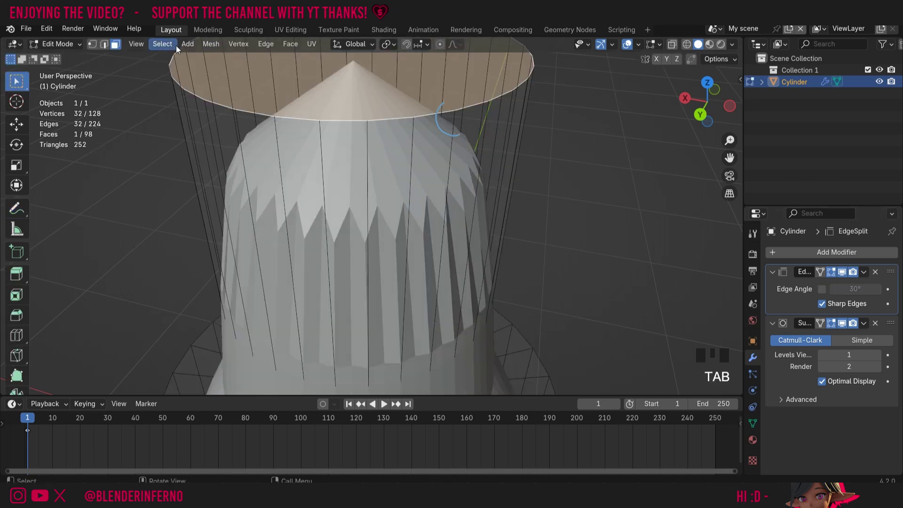
left_click(104, 44)
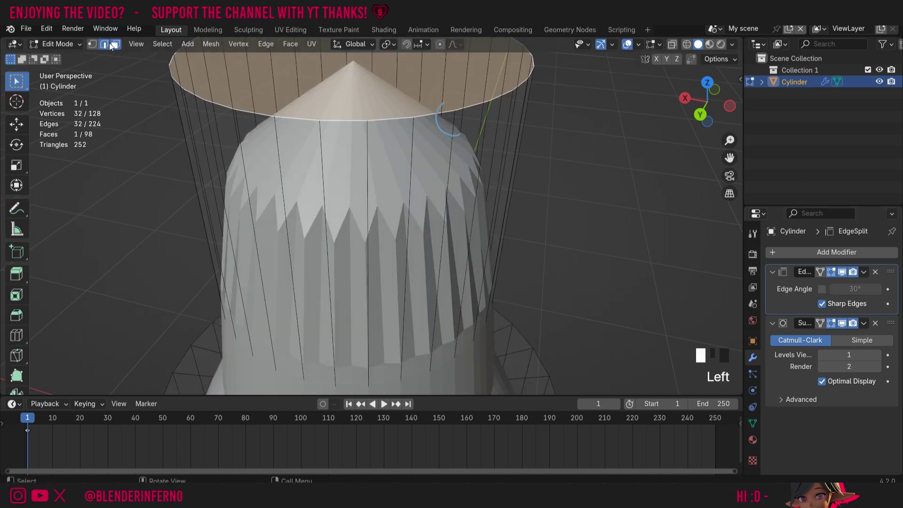
left_click(298, 118, "alt")
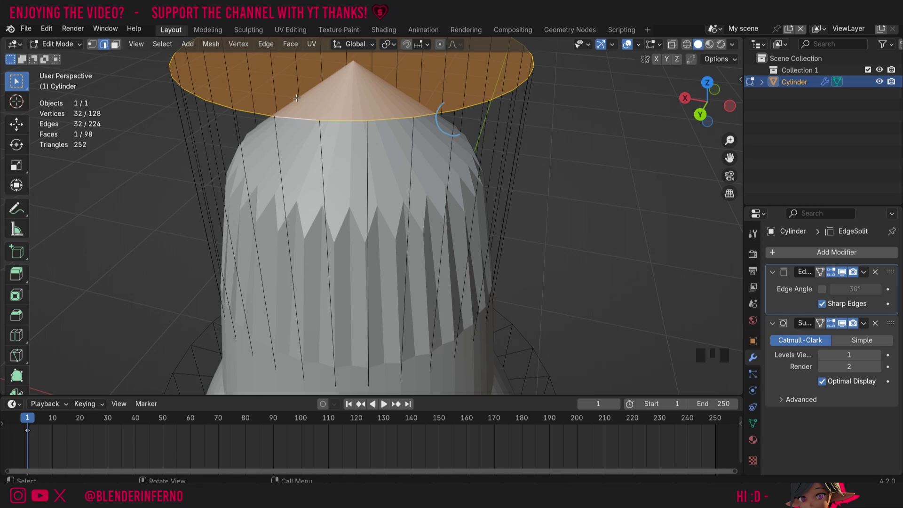
right_click(300, 107)
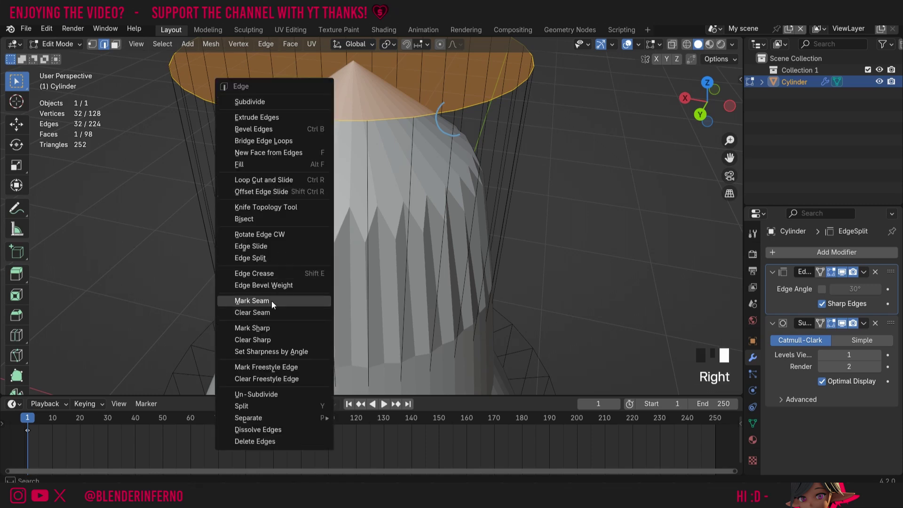
left_click(254, 328)
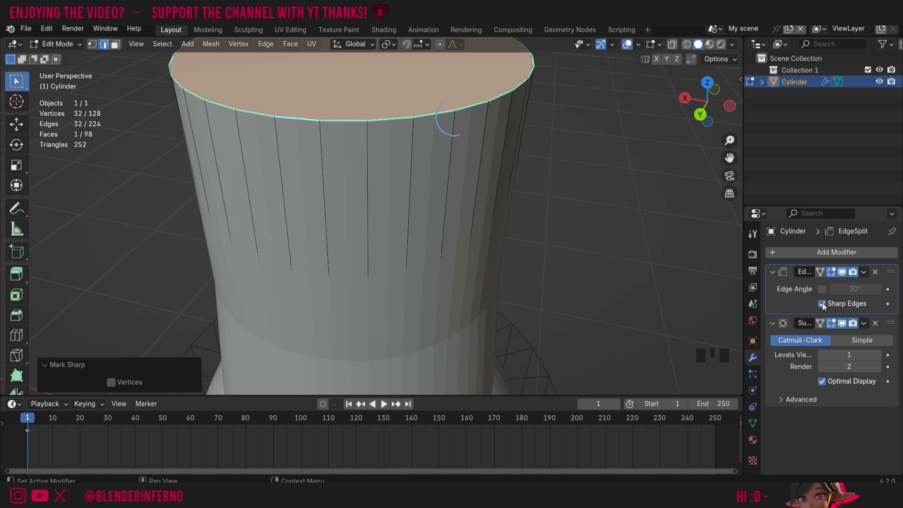
key("Tab")
Compare Sharp Edges splitting on and off, then re-enable it and Edge Angle
left_click(822, 303)
left_click(822, 305)
left_click(822, 304)
left_click(823, 304)
left_click(822, 289)
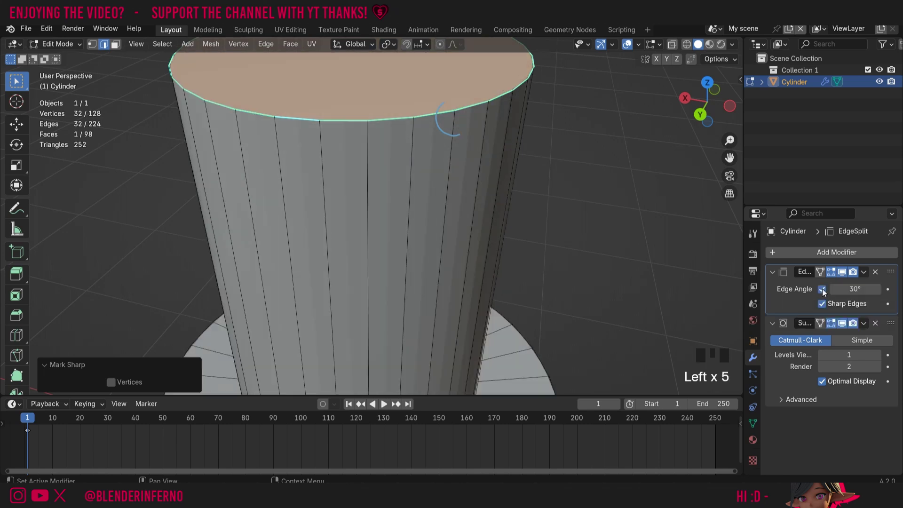
left_click(369, 214)
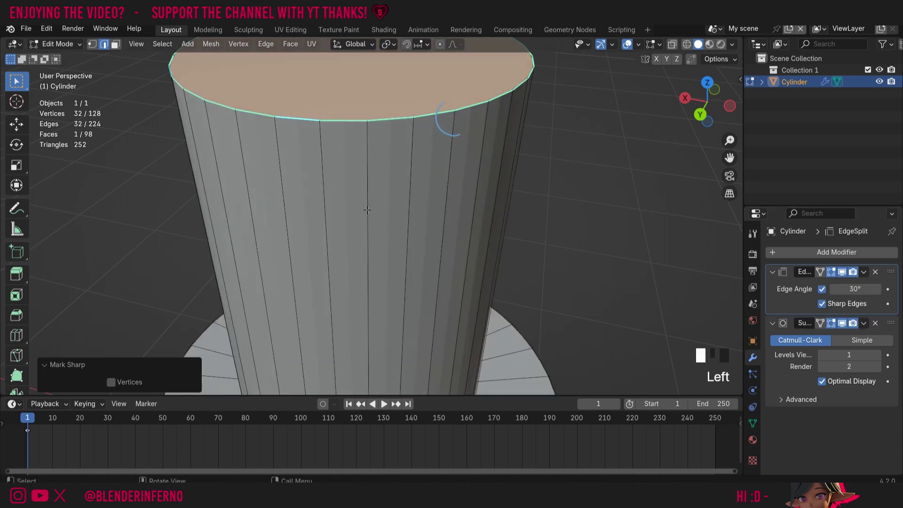
Zoom out and pan until the entire stepped cylinder is centred in view
right_click(412, 171)
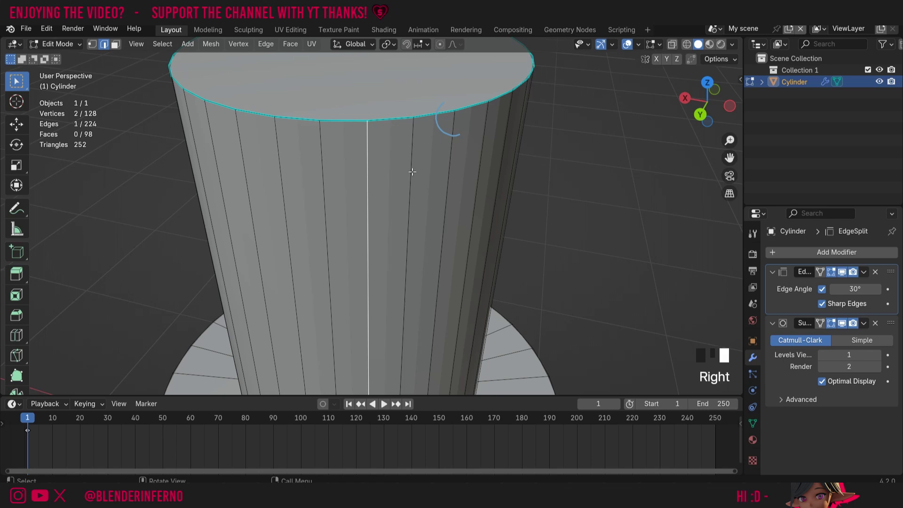
scroll(402, 221, "down", 9)
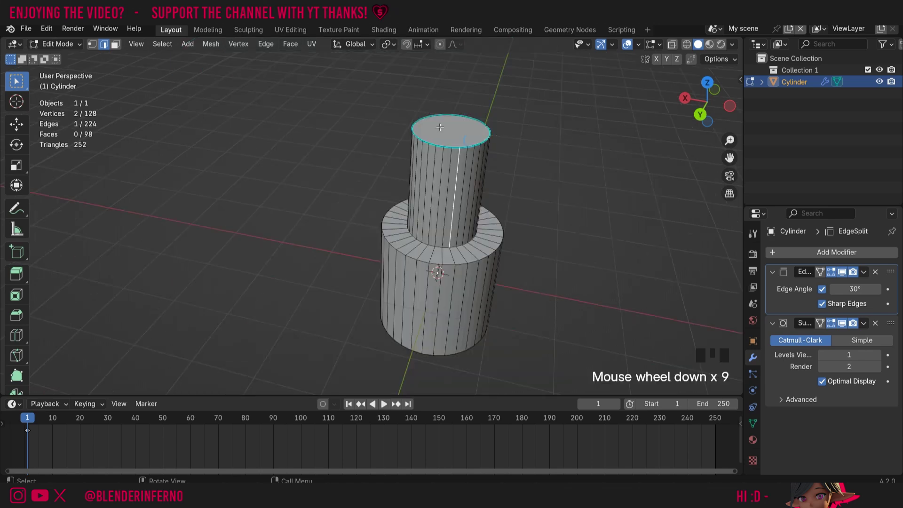
scroll(527, 163, "up", 3)
scroll(553, 175, "down", 1)
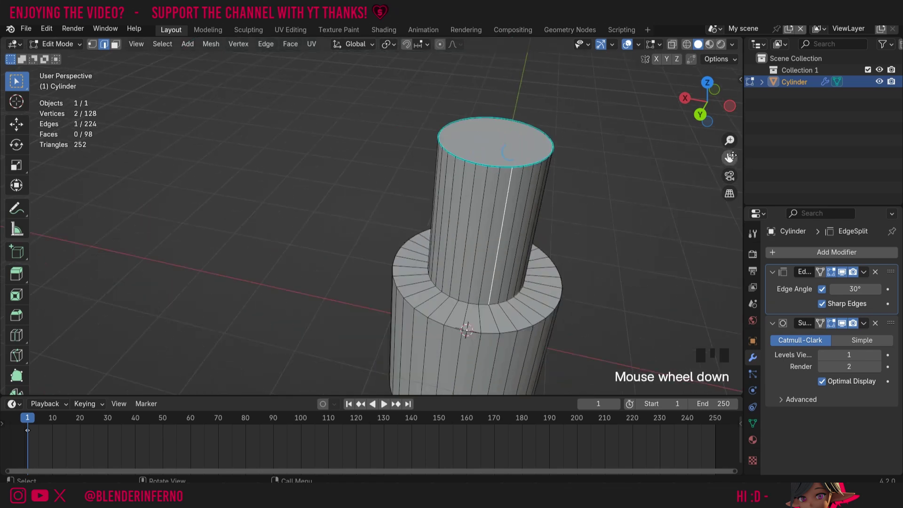
left_click_drag(729, 157, 771, 142)
left_click_drag(498, 148, 455, 101)
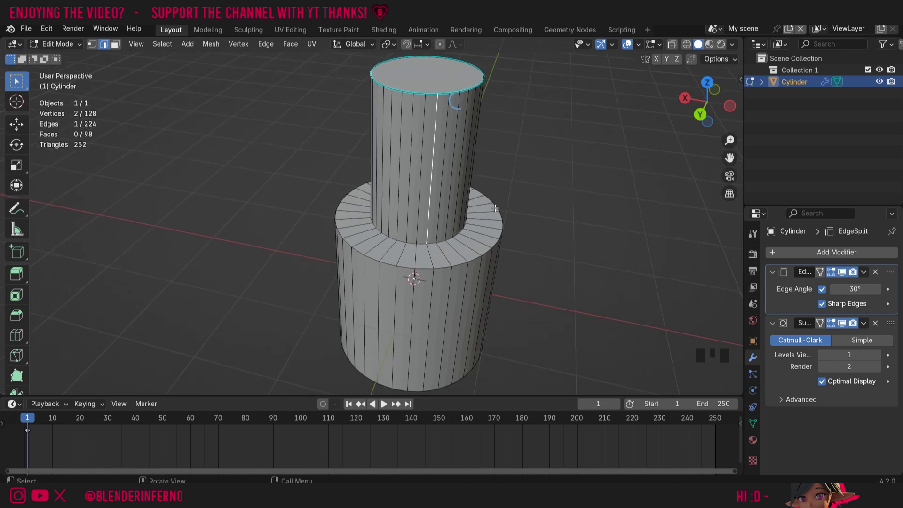
Back in Object Mode, apply Shade Smooth to the cylinder
key("Tab")
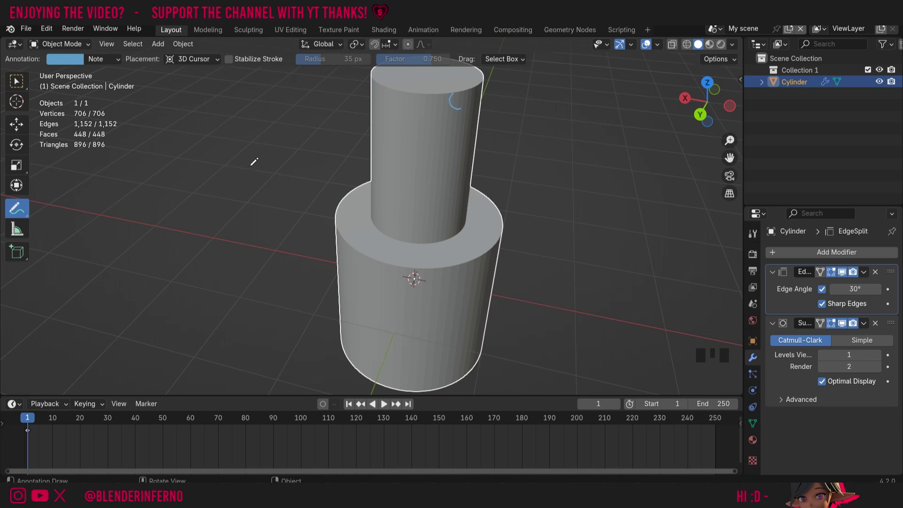
left_click(17, 83)
right_click(356, 161)
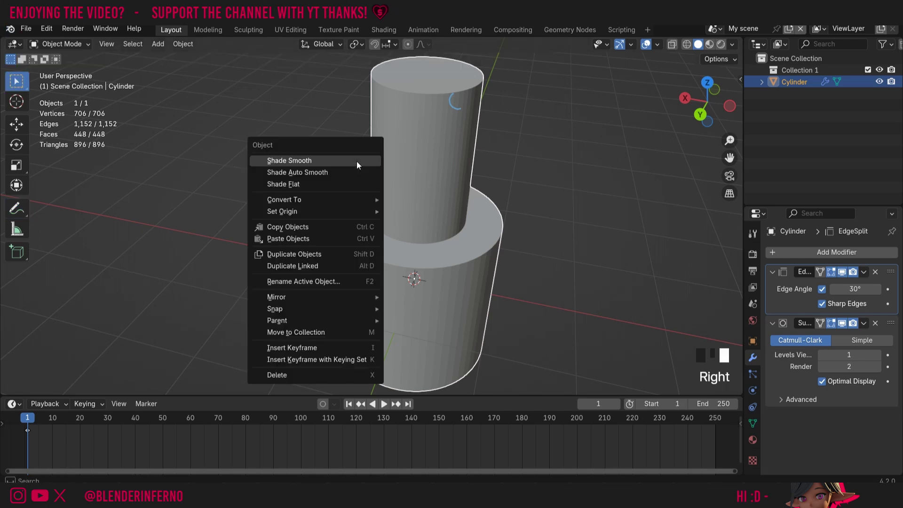
left_click(304, 160)
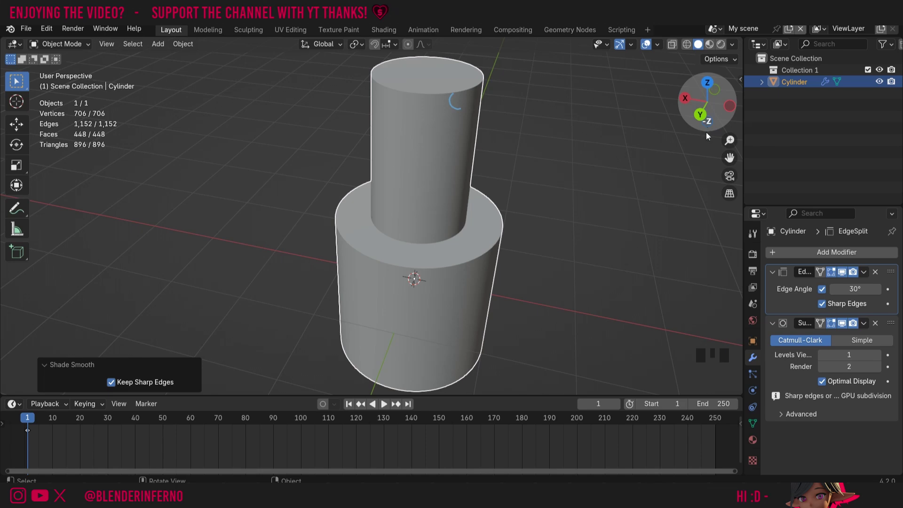
Apply Shade Auto Smooth, adding a 30° Smooth by Angle modifier
left_click_drag(707, 126, 710, 118)
right_click(602, 162)
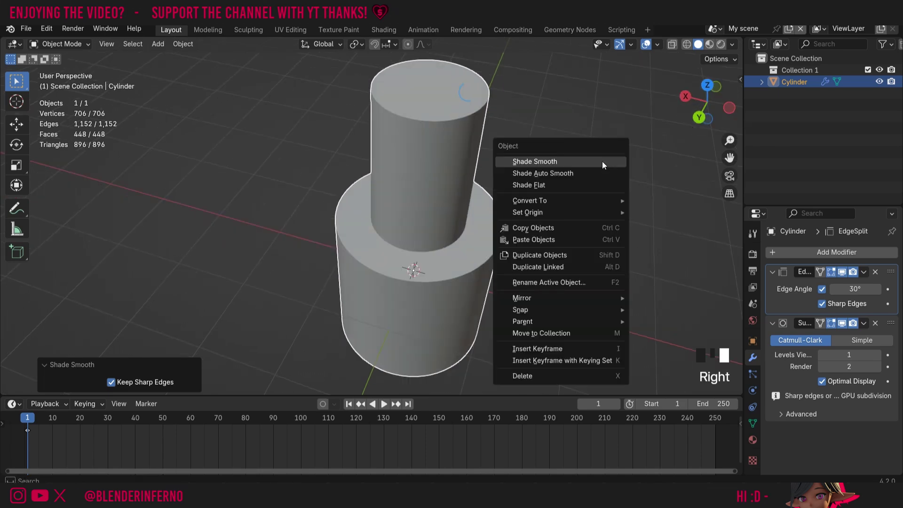
left_click(562, 173)
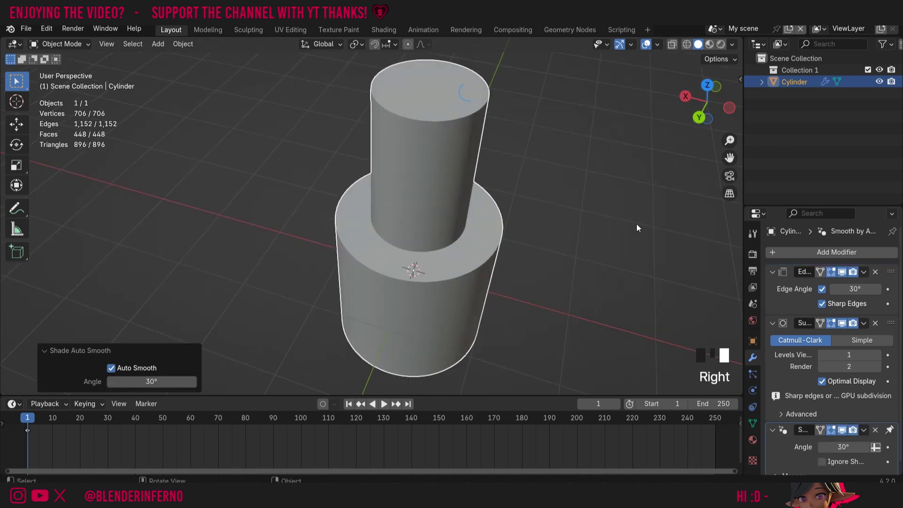
scroll(845, 447, "down", 2)
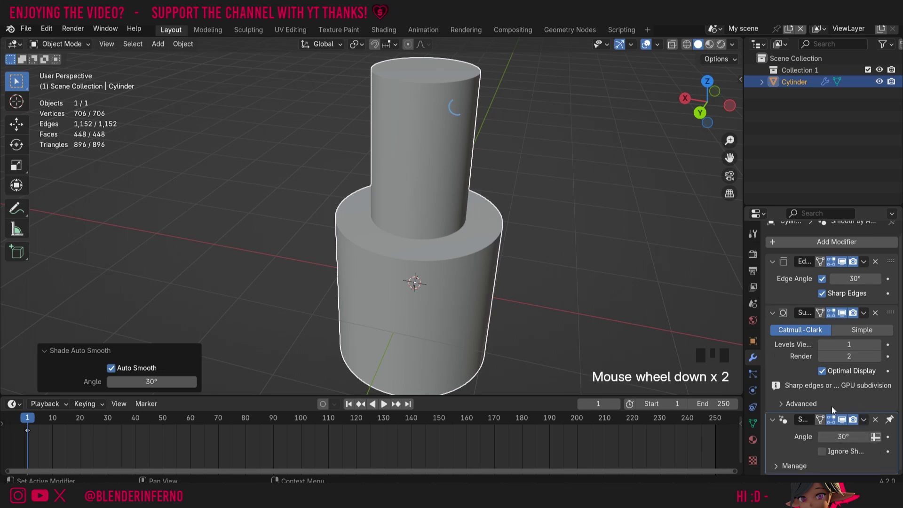
Apply the Edge Split and Subdivision modifiers to the mesh
left_click(863, 262)
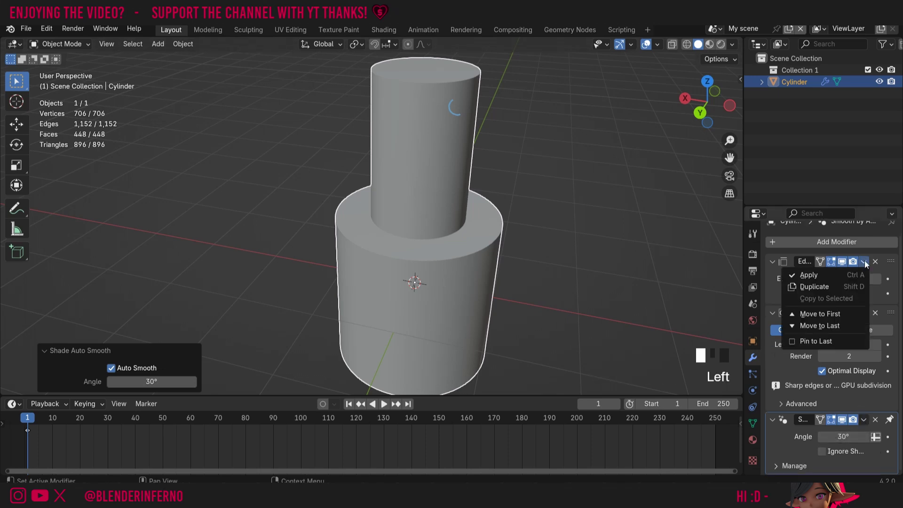
left_click(831, 275)
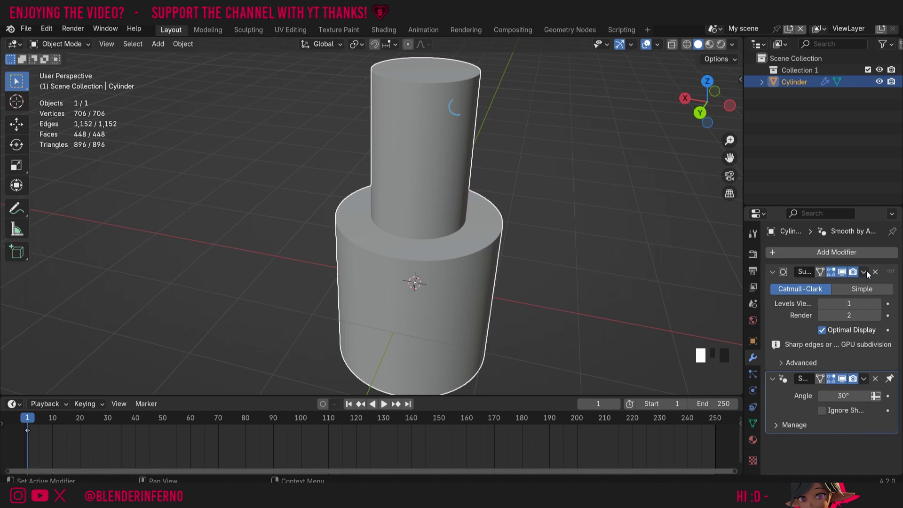
left_click(863, 272)
left_click(836, 287)
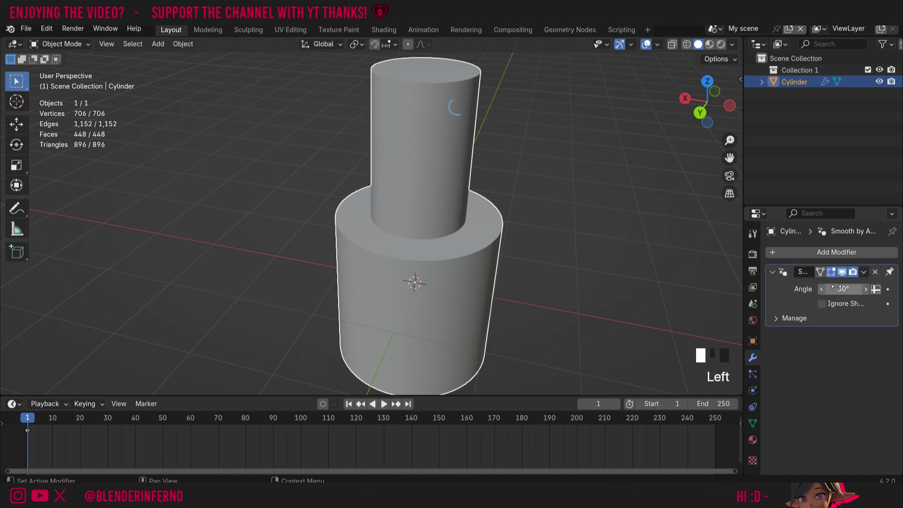
Enter Edit Mode and clear the current edge selection
key("Tab")
left_click(635, 132)
left_click_drag(705, 101, 706, 102)
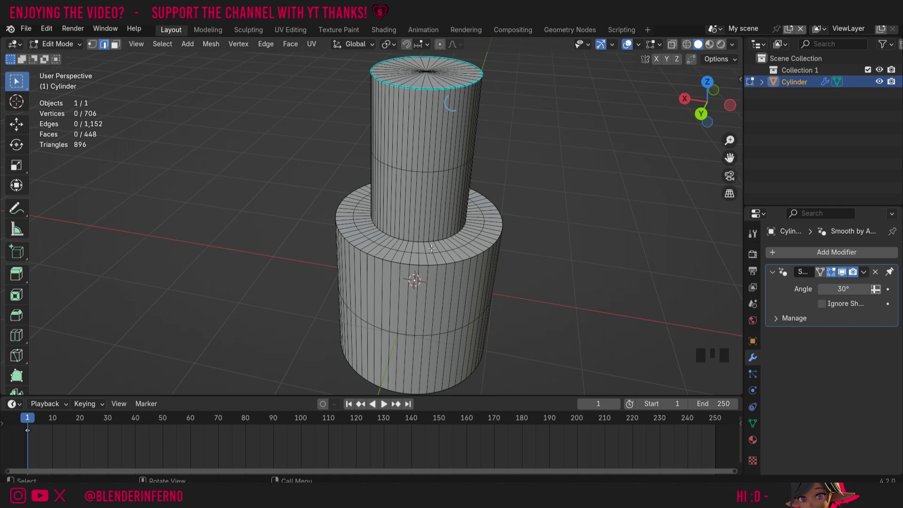
Select the lower step's linked face ring, drag it aside, cancel the move, and zoom in
key("l")
key("g")
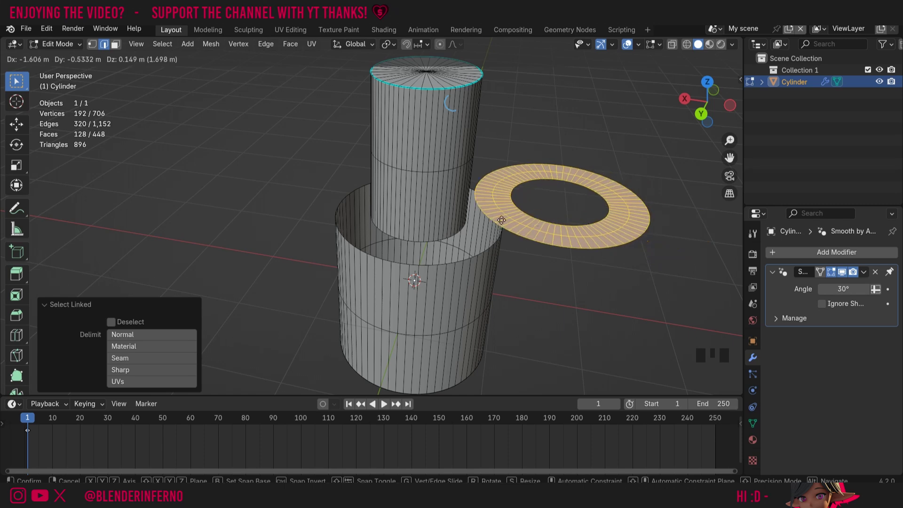
left_click_drag(471, 237, 594, 230)
right_click(590, 228)
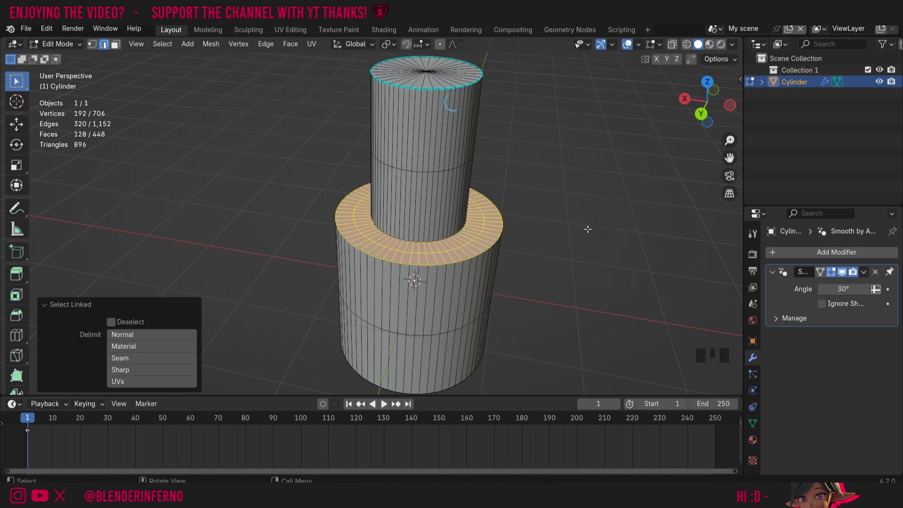
scroll(446, 283, "up", 2)
scroll(446, 282, "up", 2)
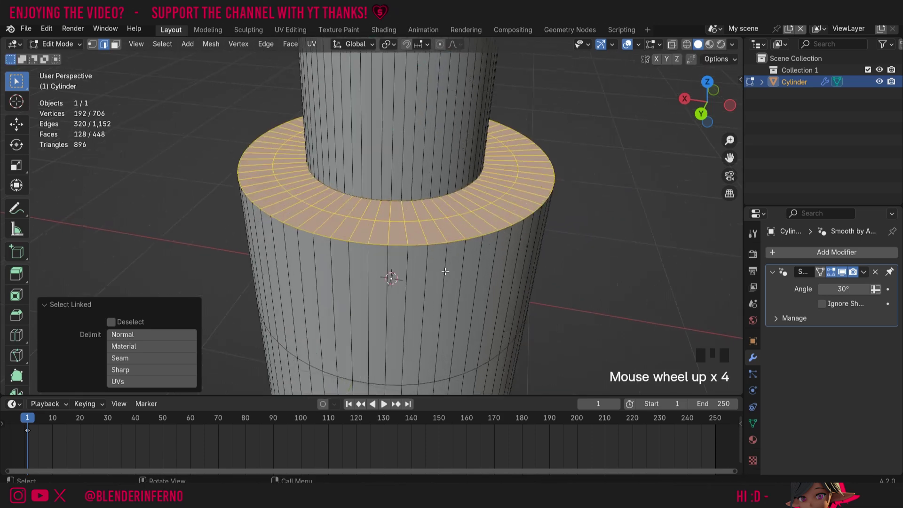
scroll(578, 222, "down", 5)
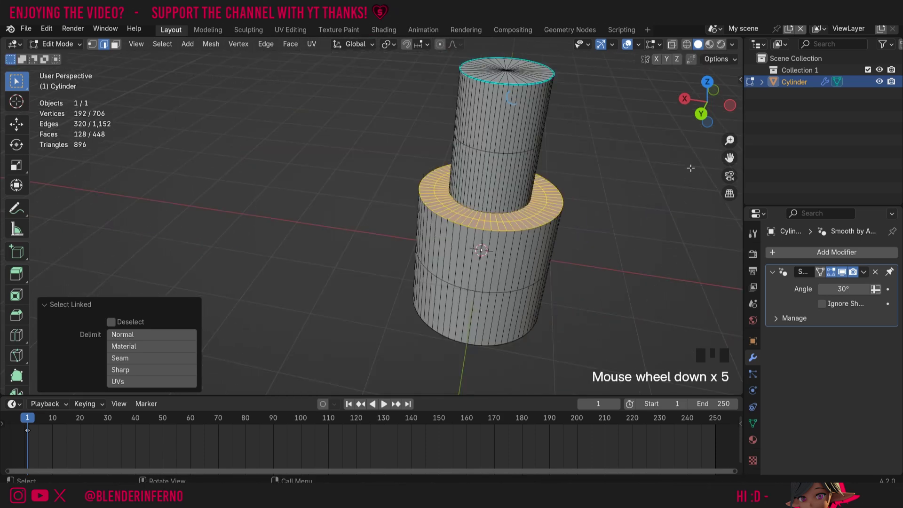
scroll(497, 199, "up", 3)
scroll(497, 200, "up", 1)
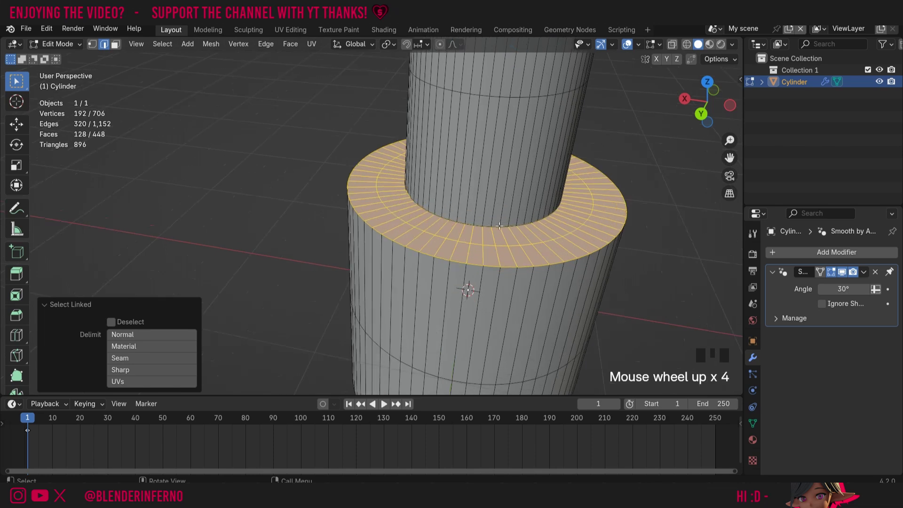
Run Merge by Distance at 0.0001 m on all vertices, removing 224 duplicates to leave 482
key("a")
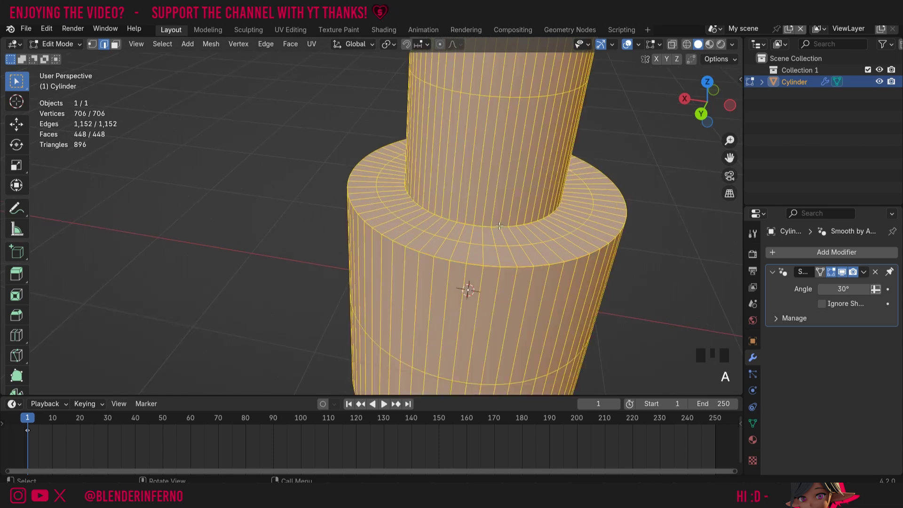
key("m")
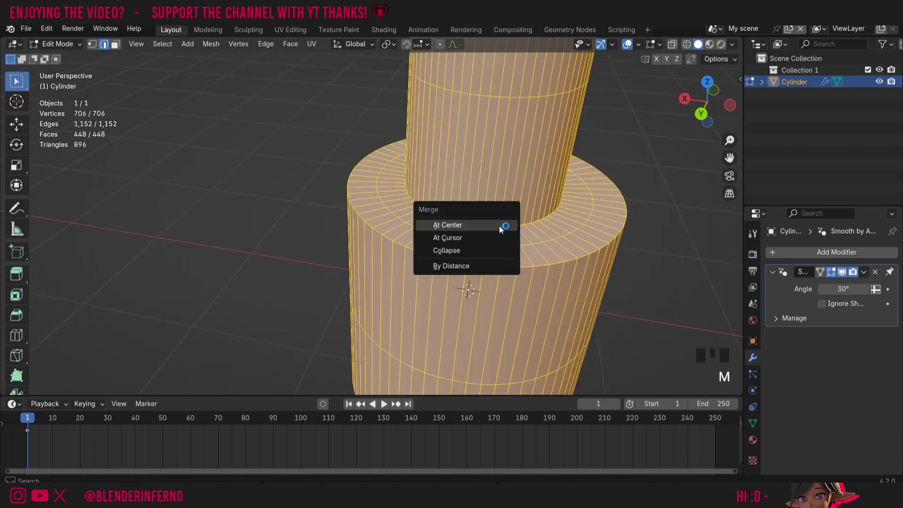
left_click(470, 266)
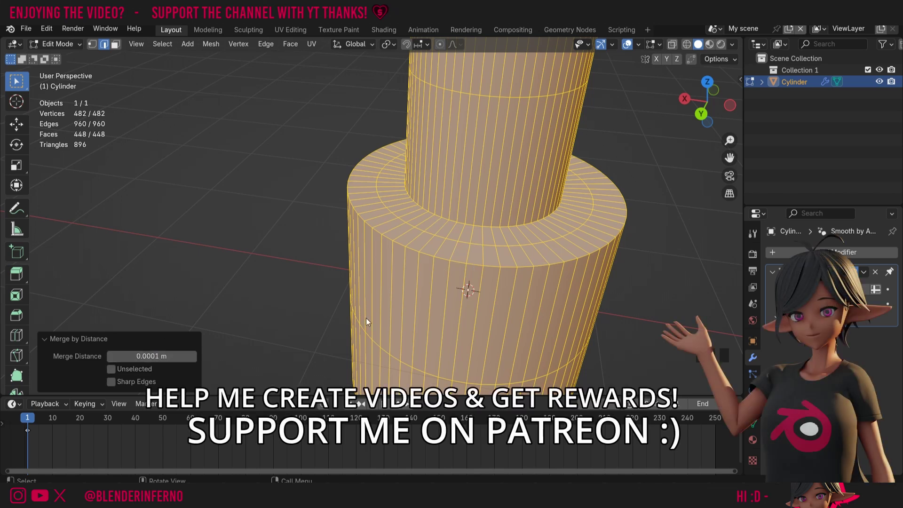
middle_click_drag(365, 318, 350, 390, "shift")
left_click(90, 339)
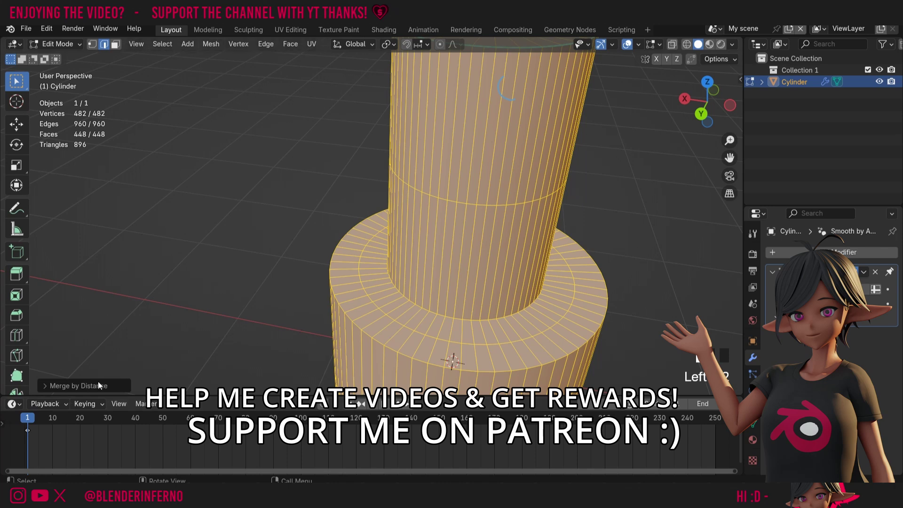
left_click(53, 389)
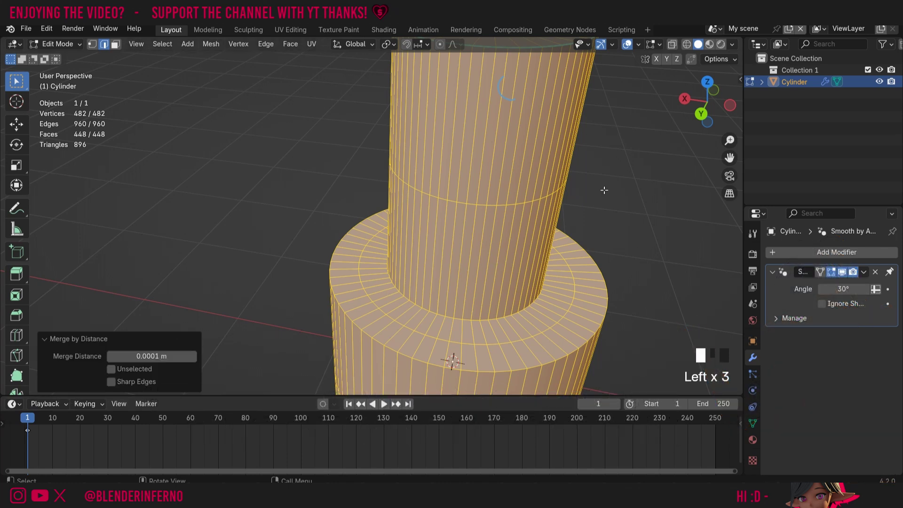
scroll(602, 191, "down", 3)
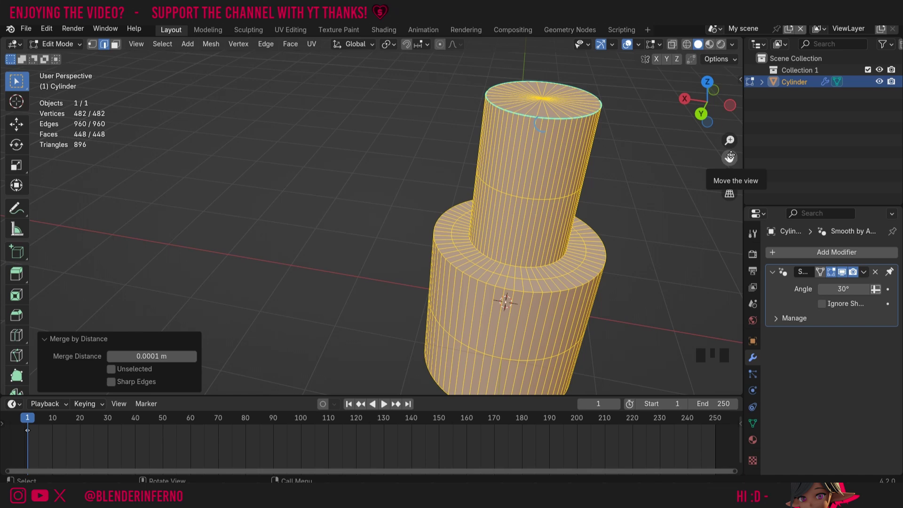